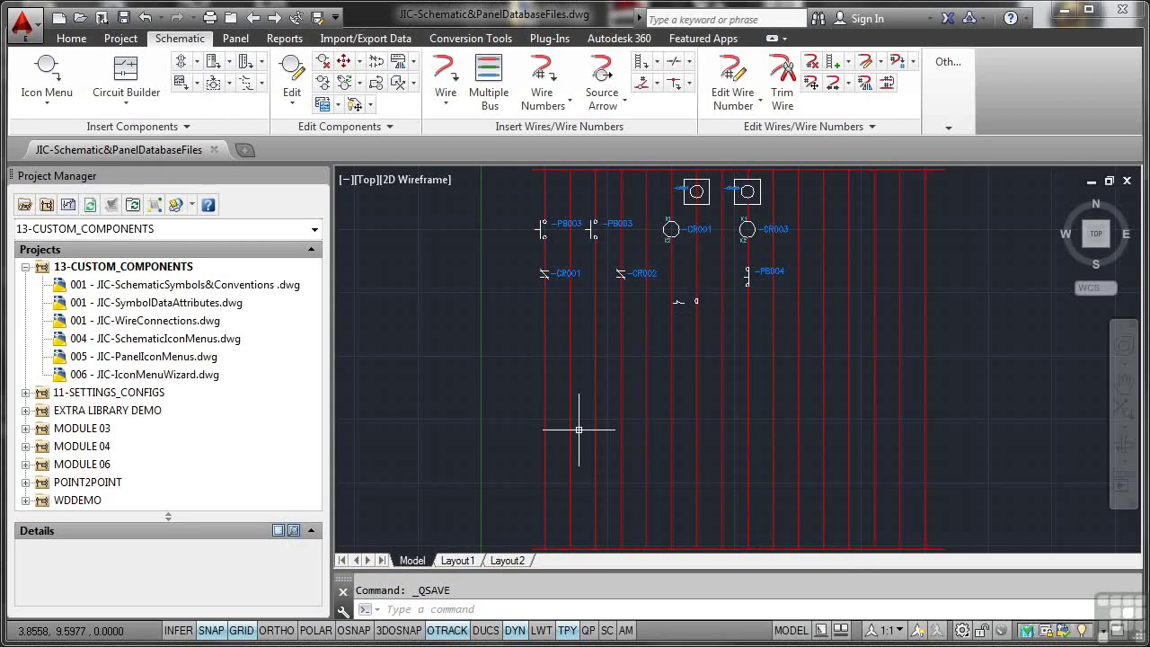
Add the active drawing to the 13-CUSTOM_COMPONENTS project and apply the project default values to its drawing settings
{"action": "left_click", "coordinate": [542, 236]}
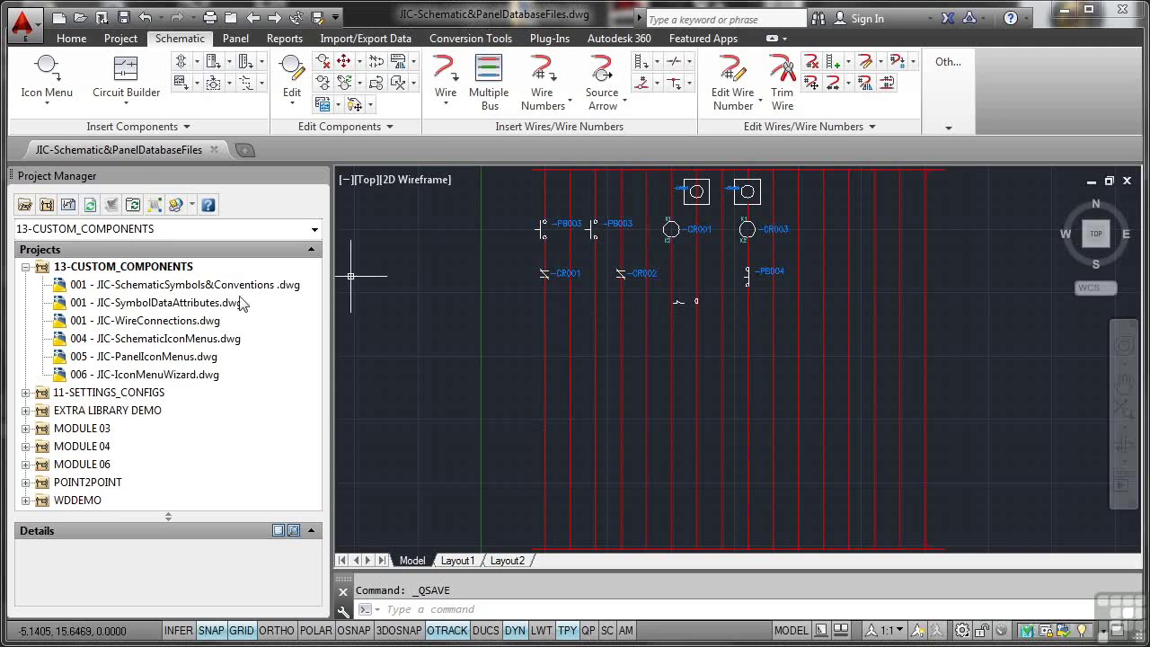
{"action": "left_click", "coordinate": [137, 268]}
{"action": "right_click", "coordinate": [138, 269]}
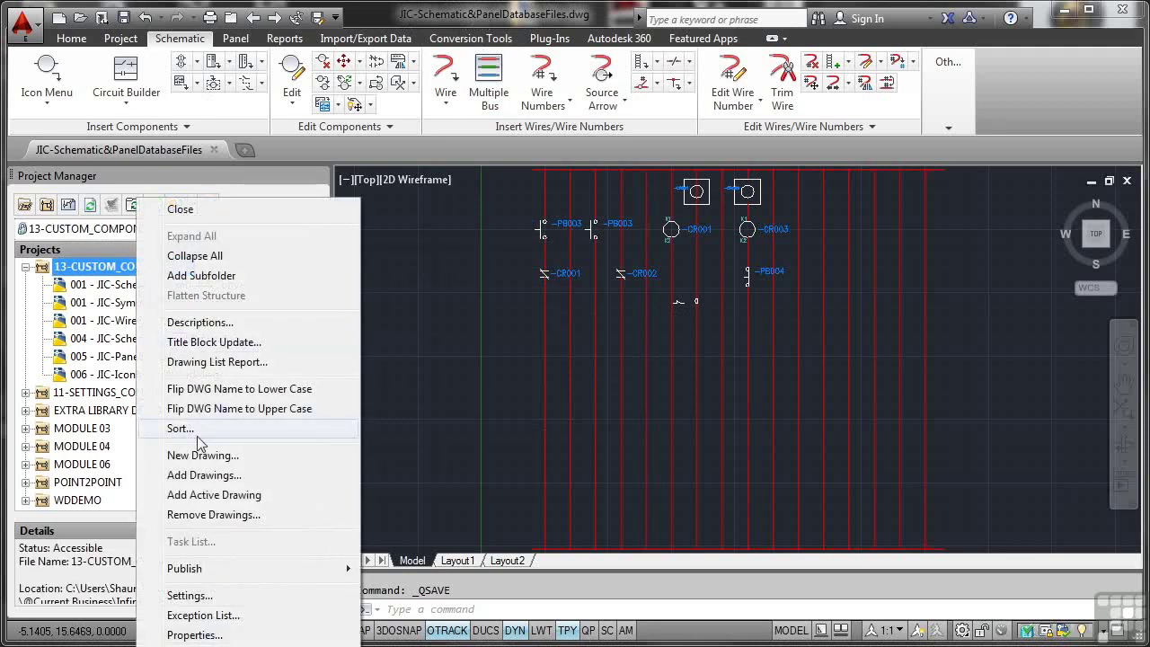
{"action": "left_click", "coordinate": [213, 495]}
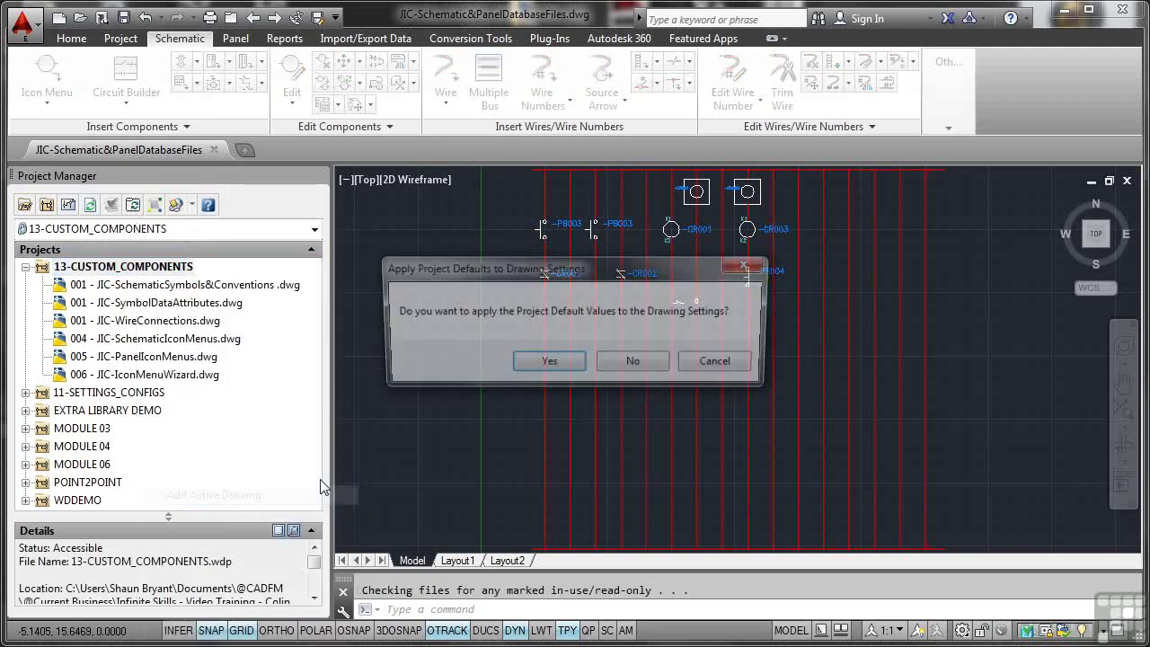
{"action": "left_click", "coordinate": [539, 364]}
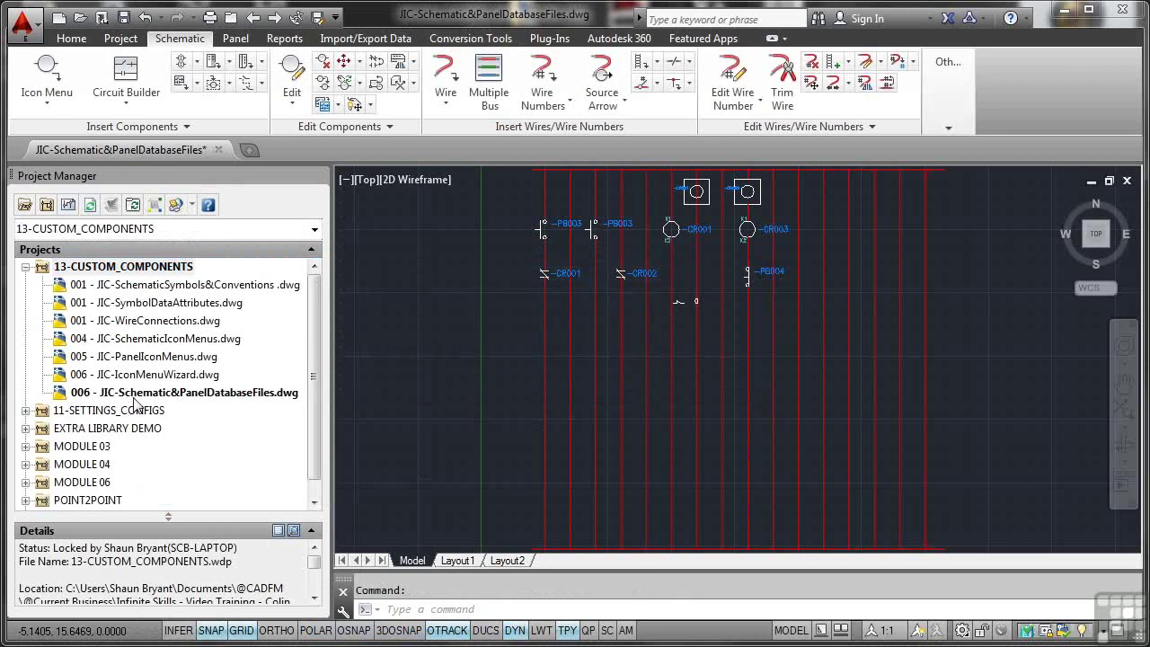
Set the sheet value of JIC-Schematic&PanelDatabaseFiles.dwg to 007 in its drawing properties
{"action": "right_click", "coordinate": [137, 394]}
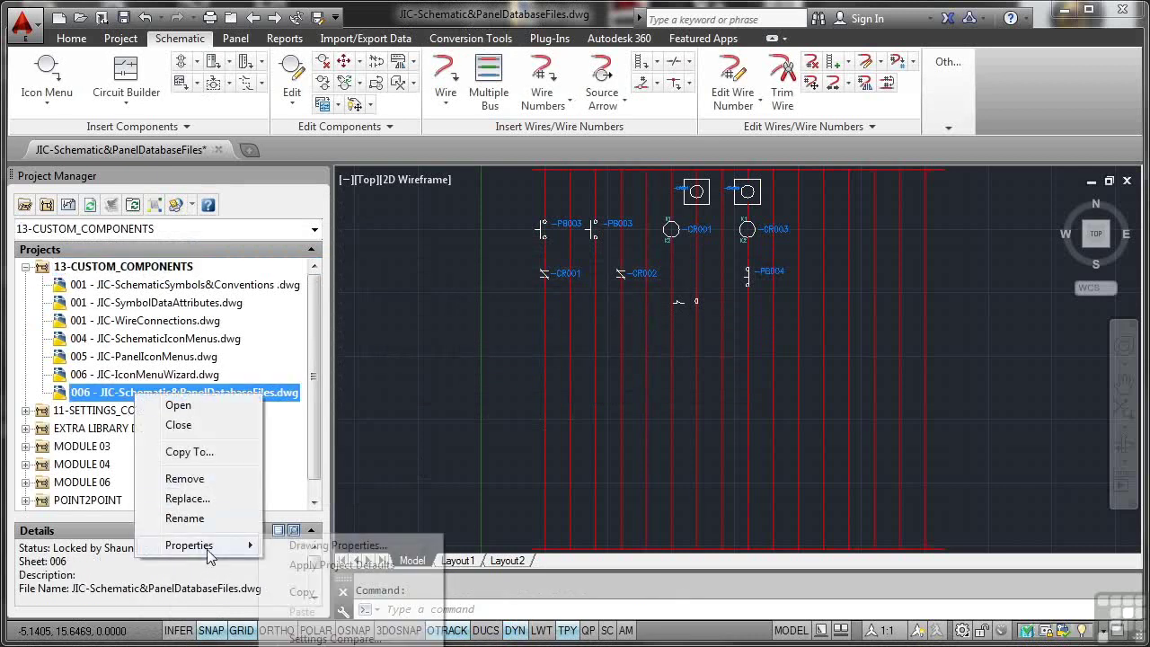
{"action": "mouse_move", "coordinate": [224, 545]}
{"action": "left_click", "coordinate": [315, 545]}
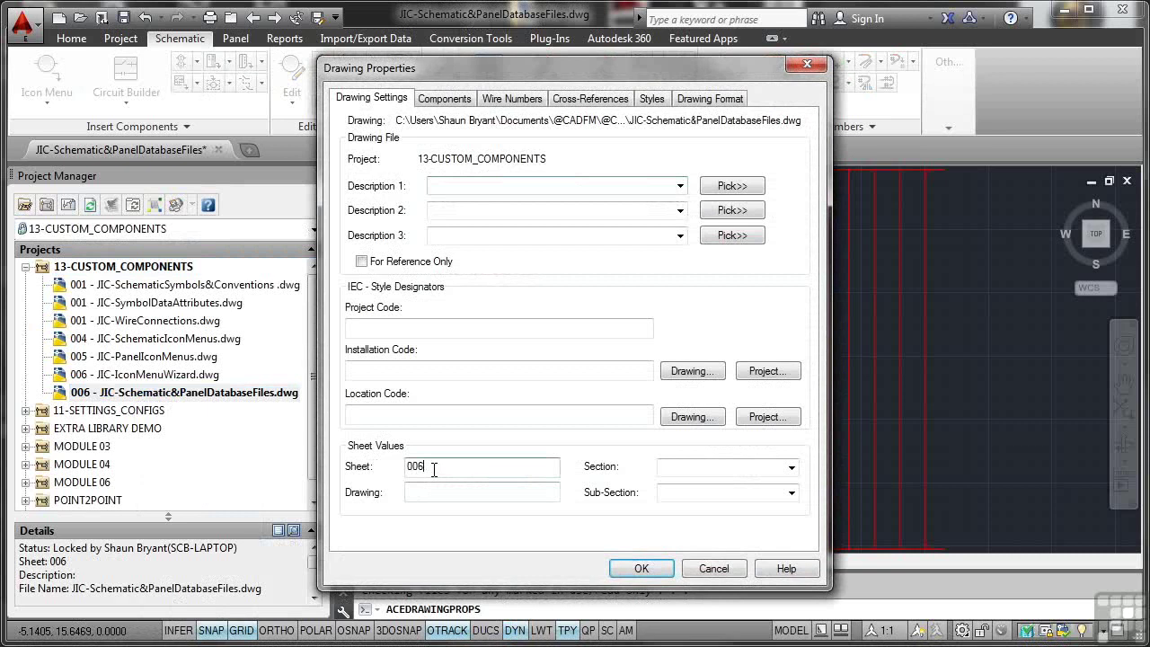
{"action": "left_click", "coordinate": [434, 470]}
{"action": "key", "text": "BackSpace"}
{"action": "type", "text": "7"}
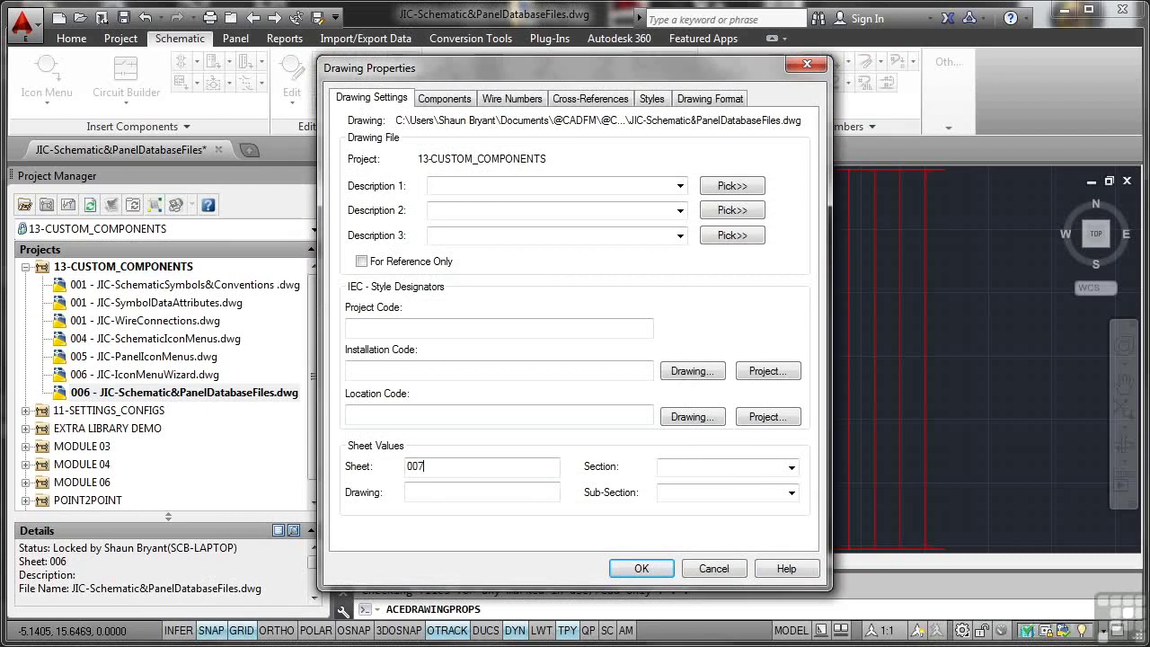
{"action": "key", "text": "Return"}
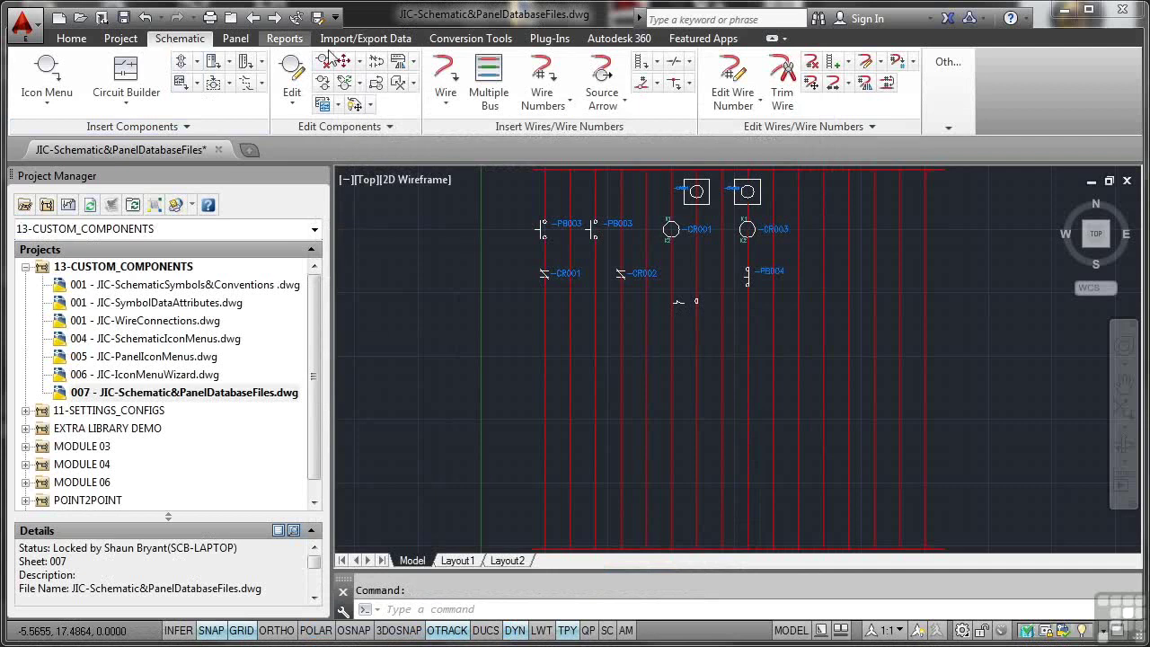
View the panel-to-schematic lookup table in the Schematic Database File Editor and quit without saving
{"action": "mouse_move", "coordinate": [951, 133]}
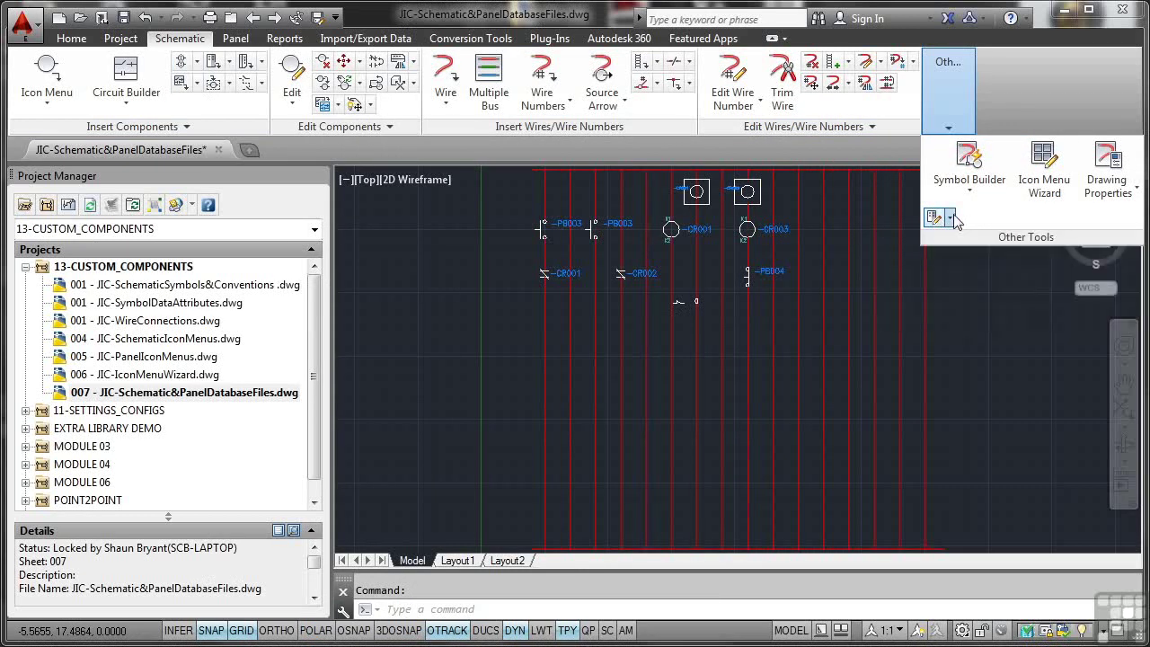
{"action": "left_click", "coordinate": [950, 217]}
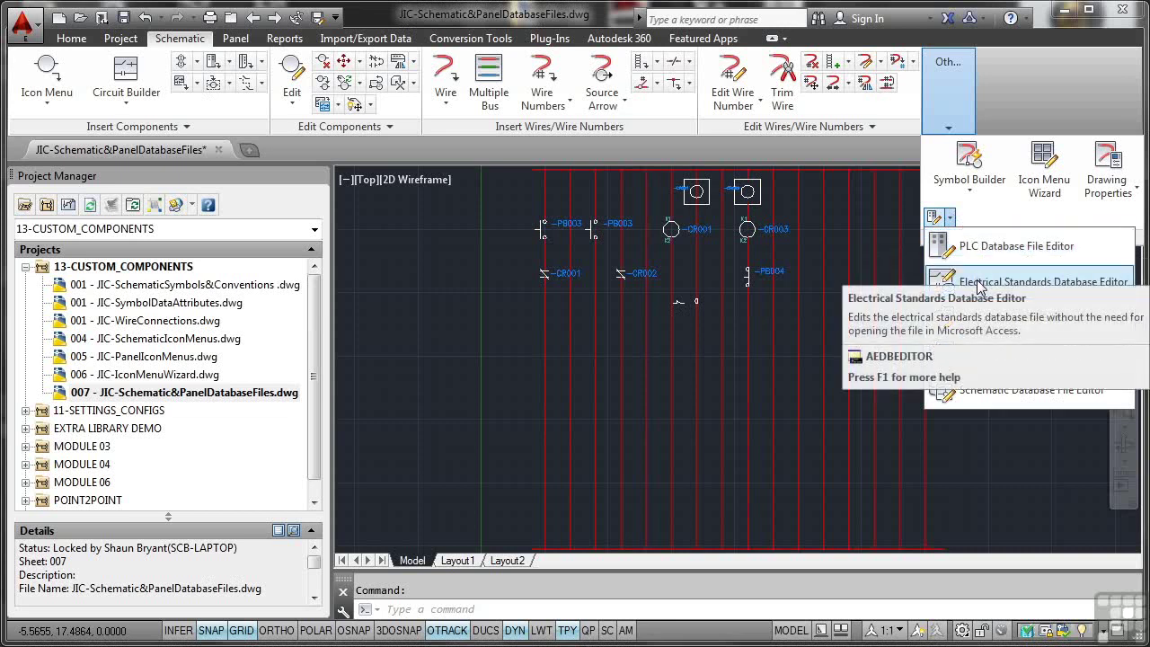
{"action": "left_click", "coordinate": [986, 392]}
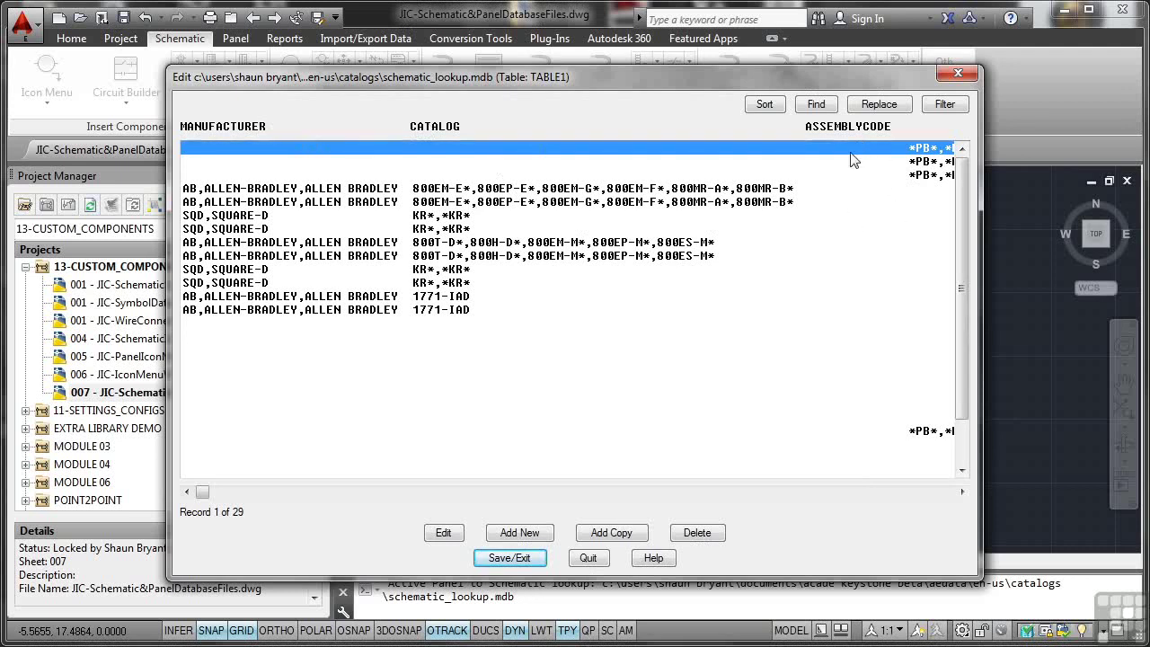
{"action": "left_click", "coordinate": [589, 558]}
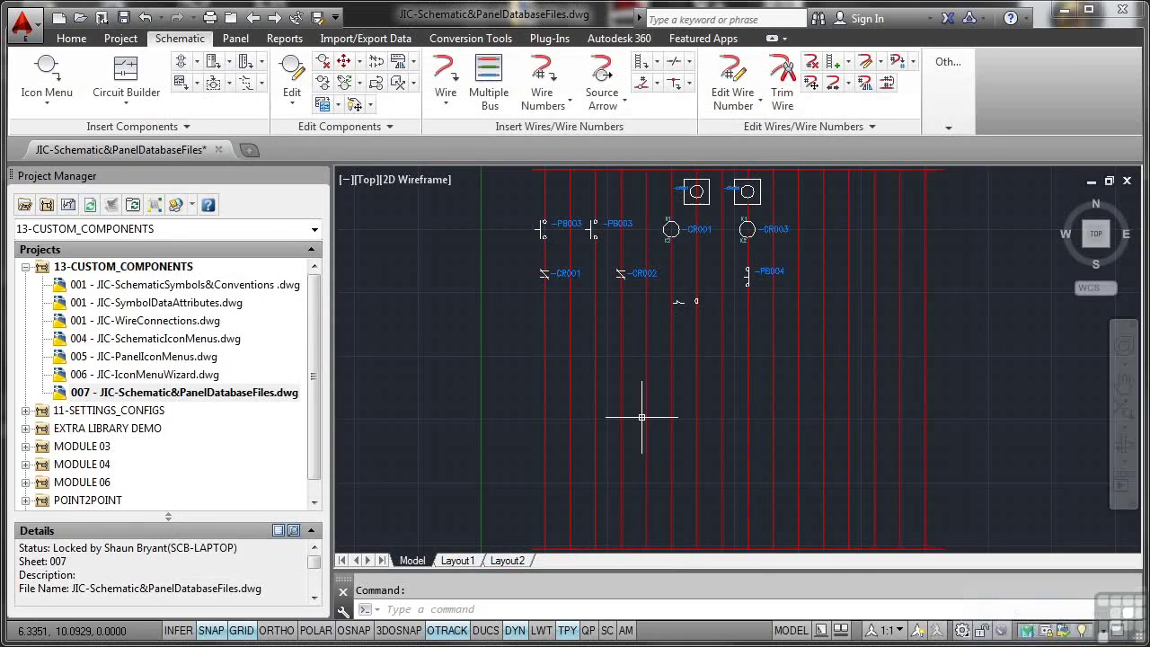
Examine the terminal data of the ABB S200 analog combination module 200-IE4xOE2 in the PLC Database File Editor, and close the editor
{"action": "left_click", "coordinate": [949, 125]}
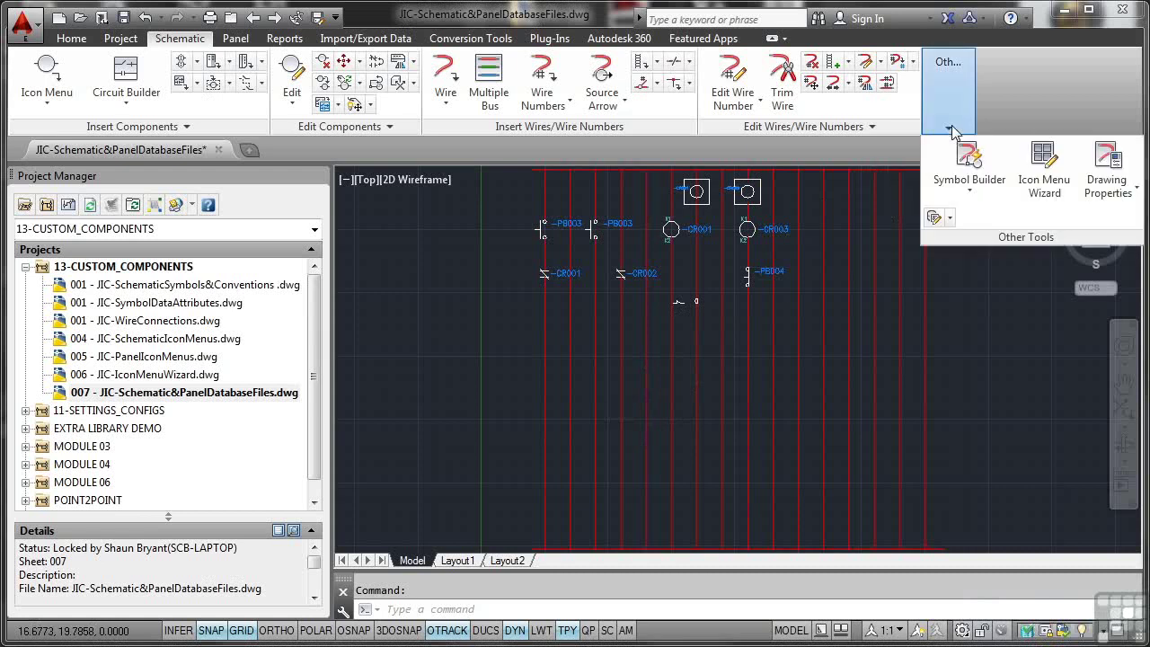
{"action": "left_click", "coordinate": [951, 220]}
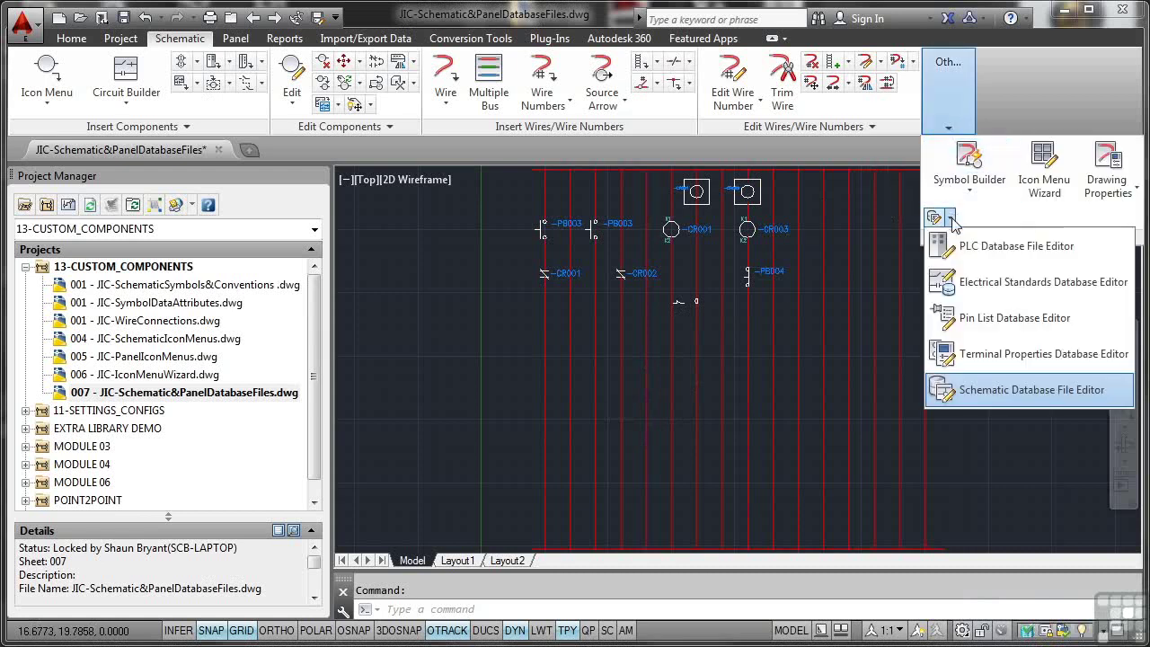
{"action": "left_click", "coordinate": [979, 255]}
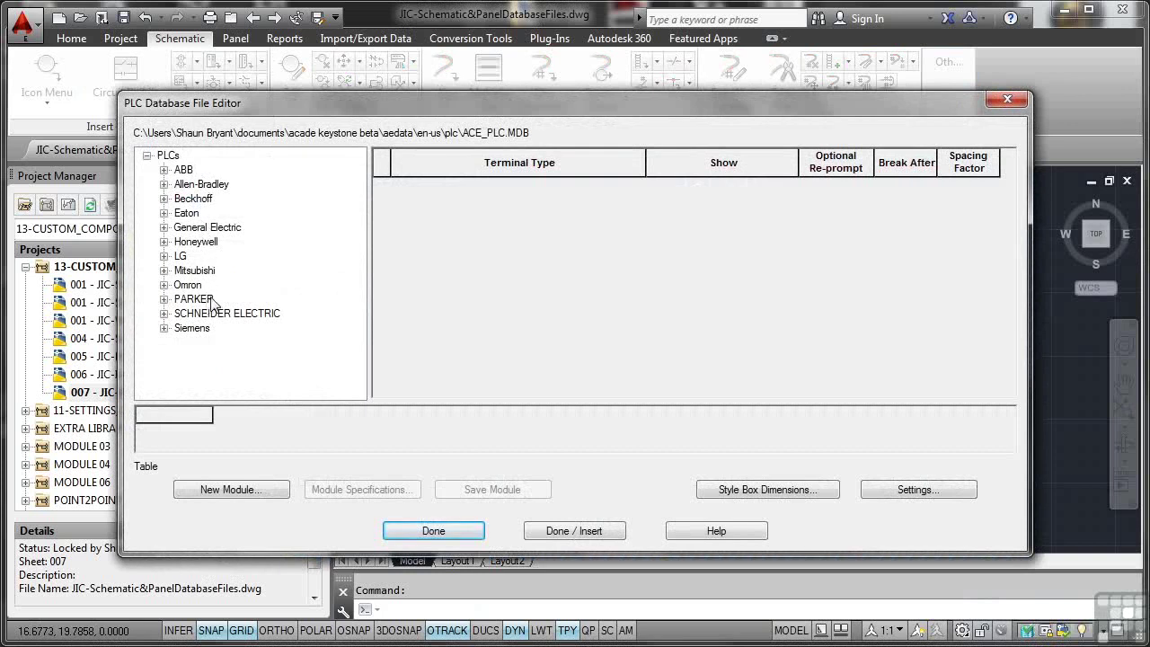
{"action": "left_click", "coordinate": [164, 170]}
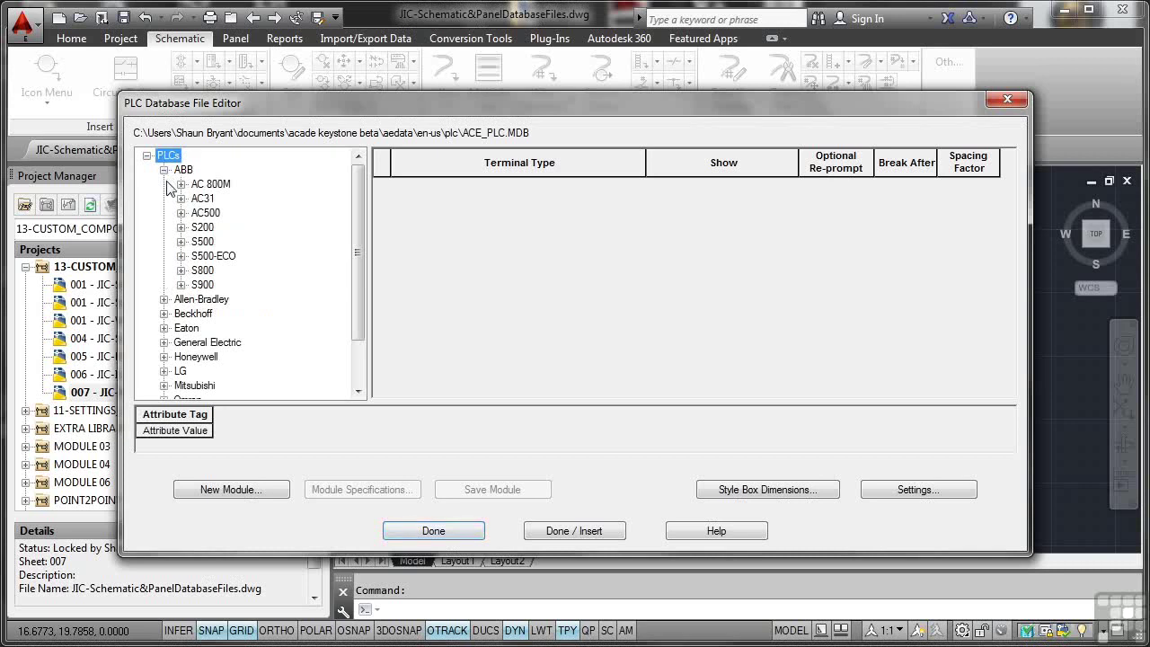
{"action": "left_click", "coordinate": [181, 227]}
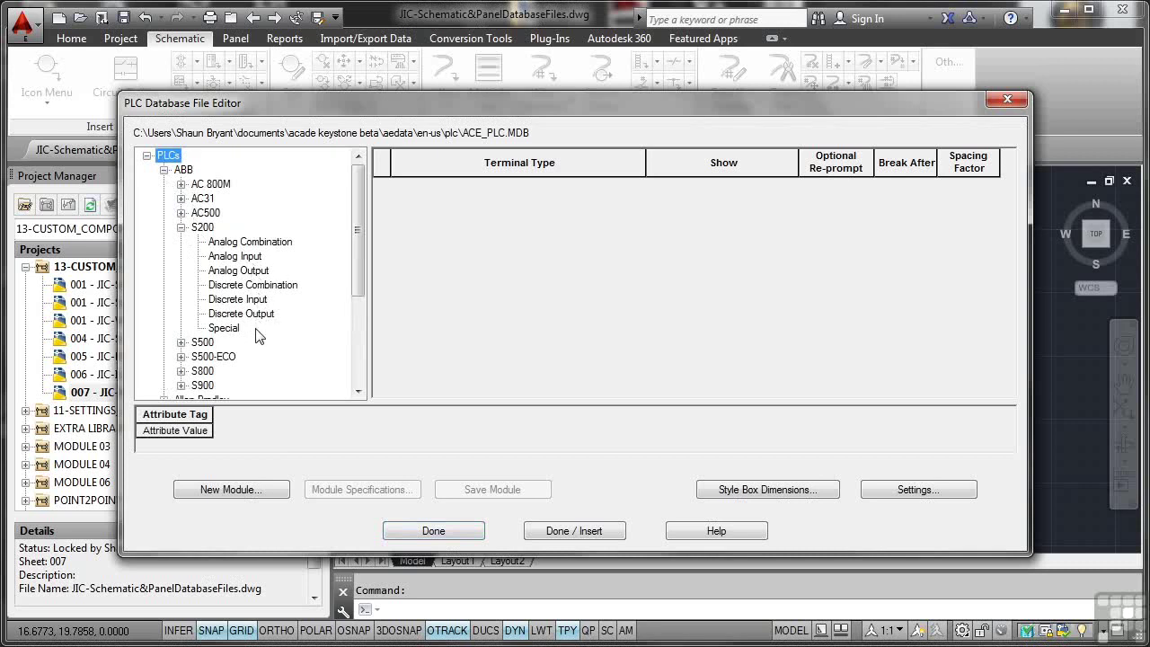
{"action": "left_click", "coordinate": [251, 242]}
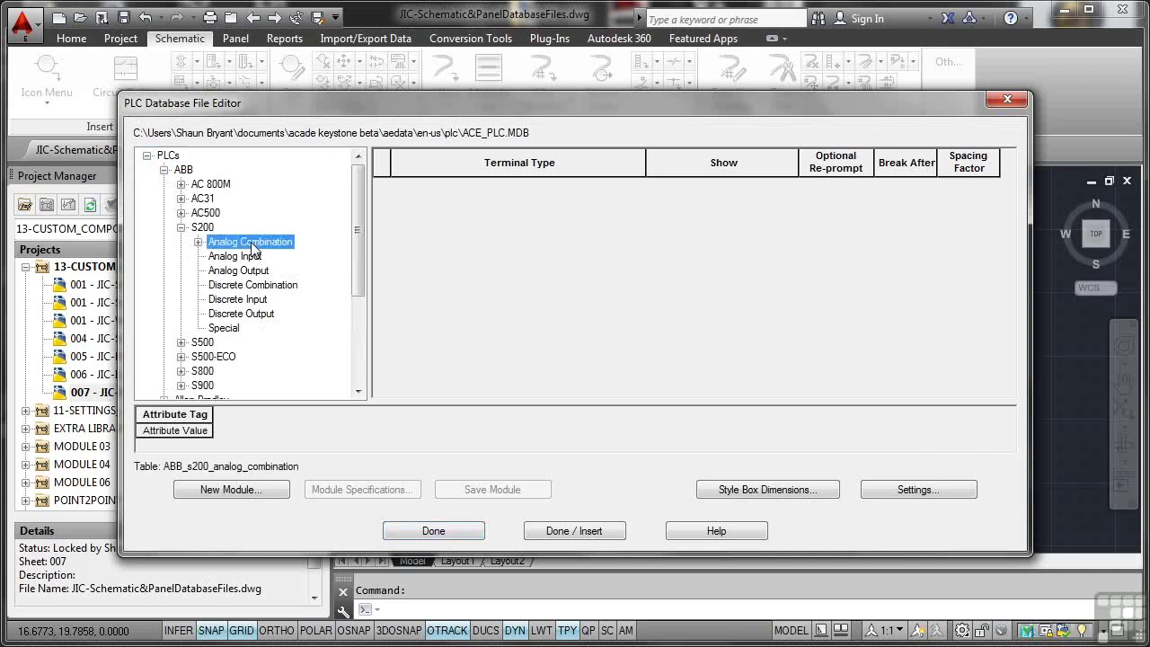
{"action": "left_click", "coordinate": [257, 258]}
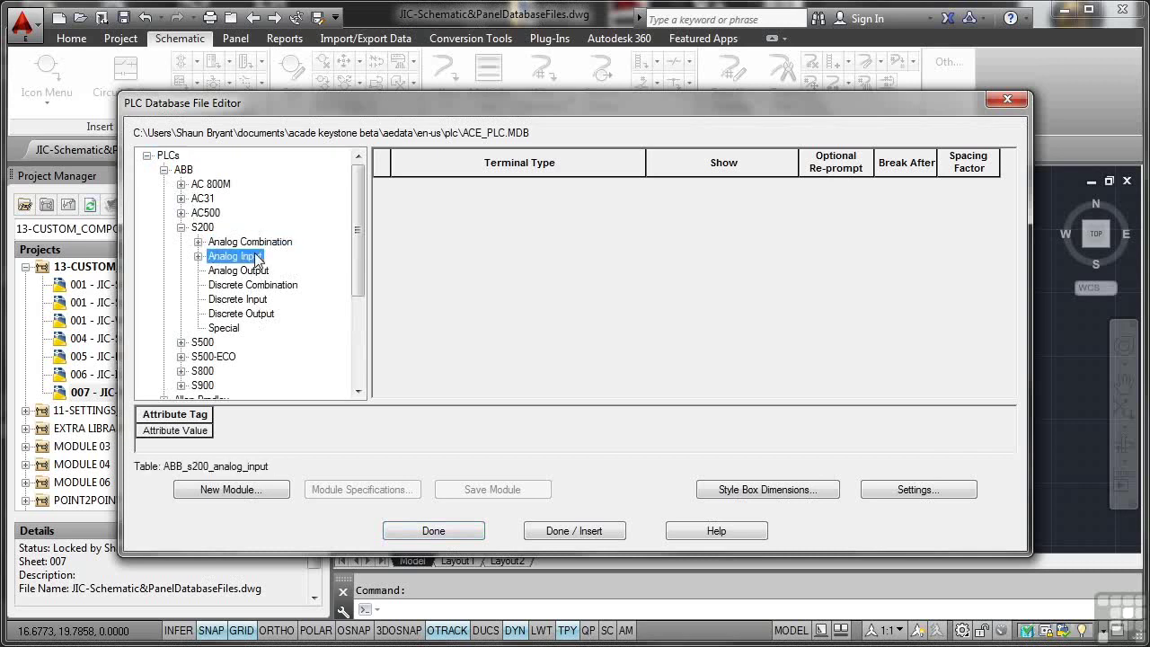
{"action": "left_click", "coordinate": [197, 241]}
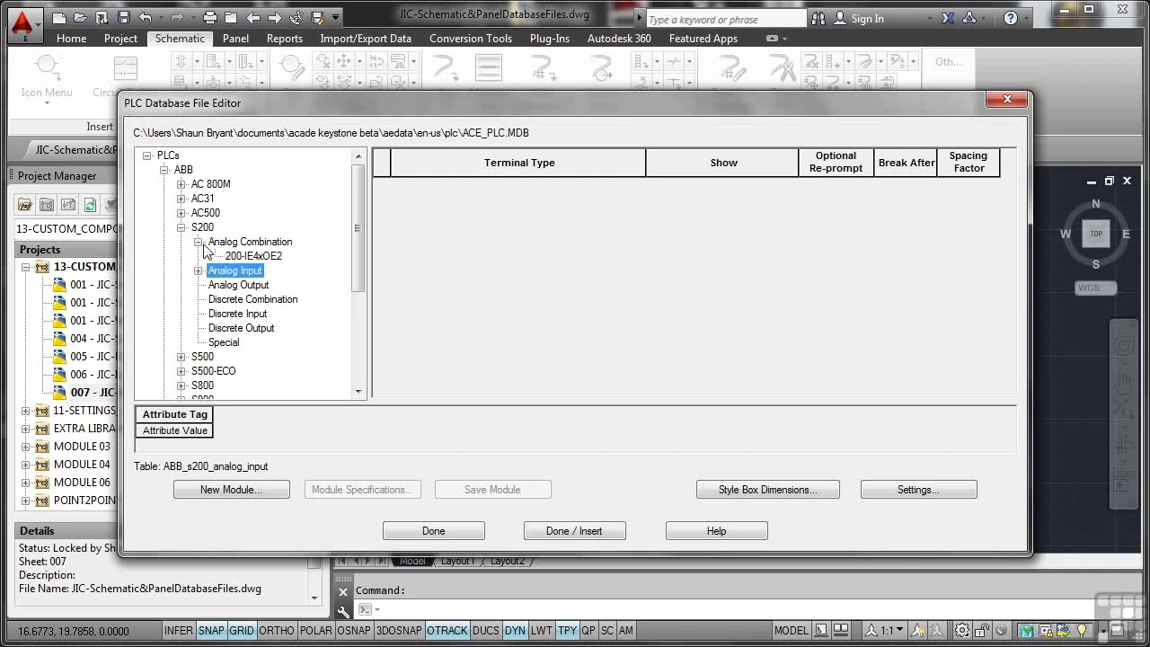
{"action": "left_click", "coordinate": [252, 257]}
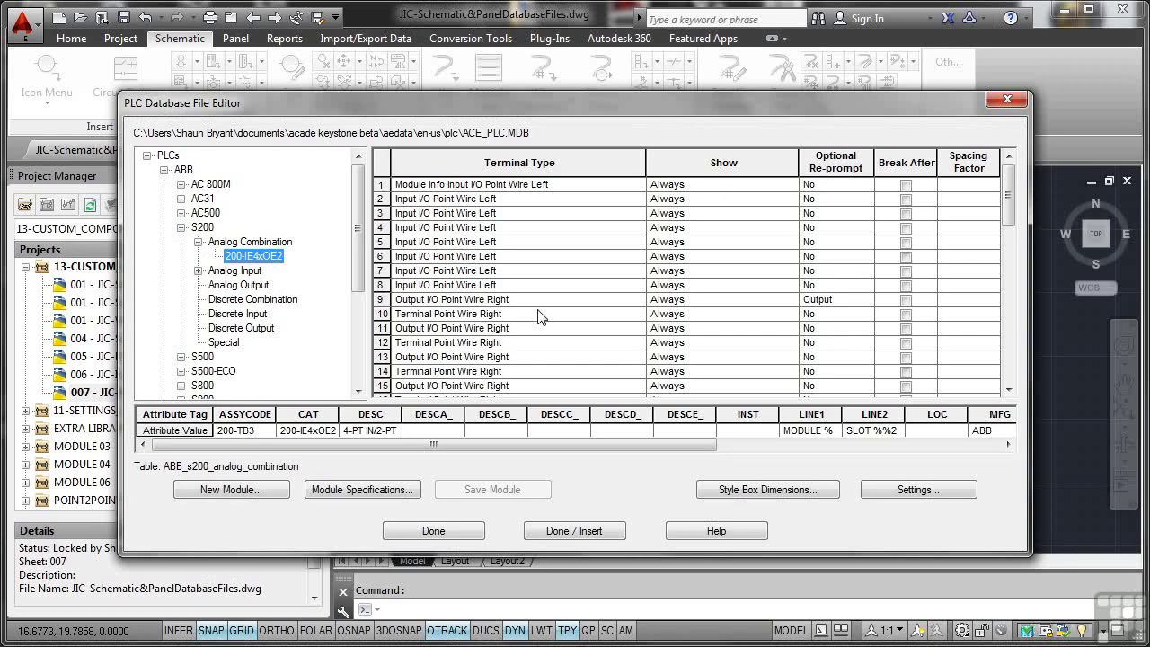
{"action": "left_click", "coordinate": [472, 536]}
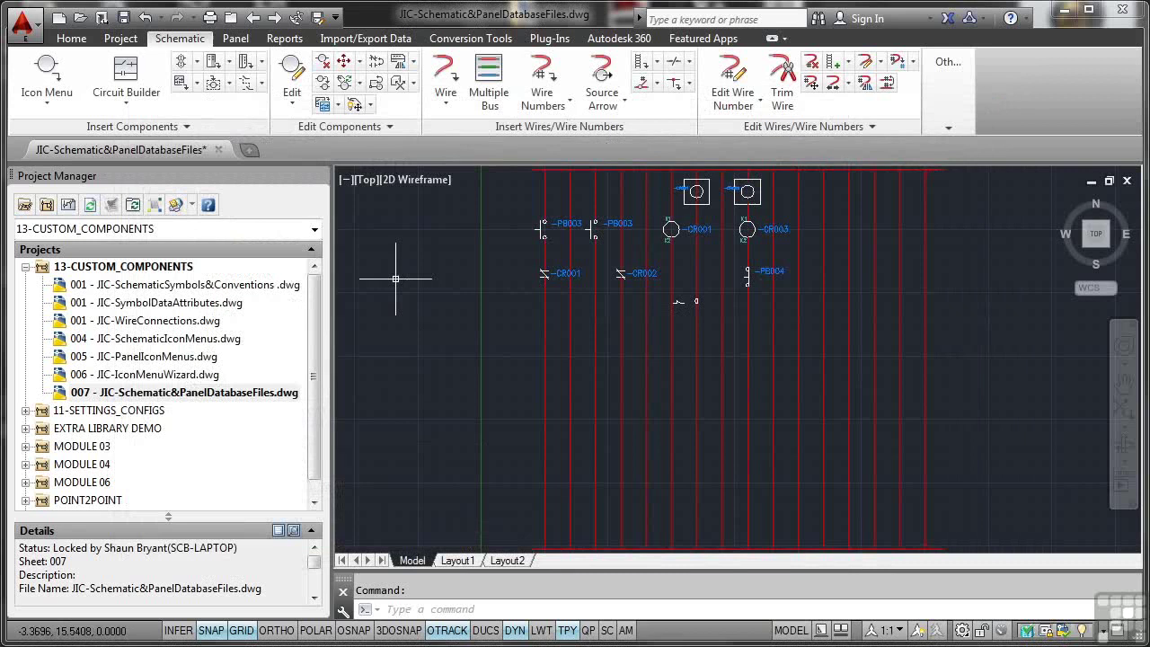
{"action": "left_click", "coordinate": [235, 40]}
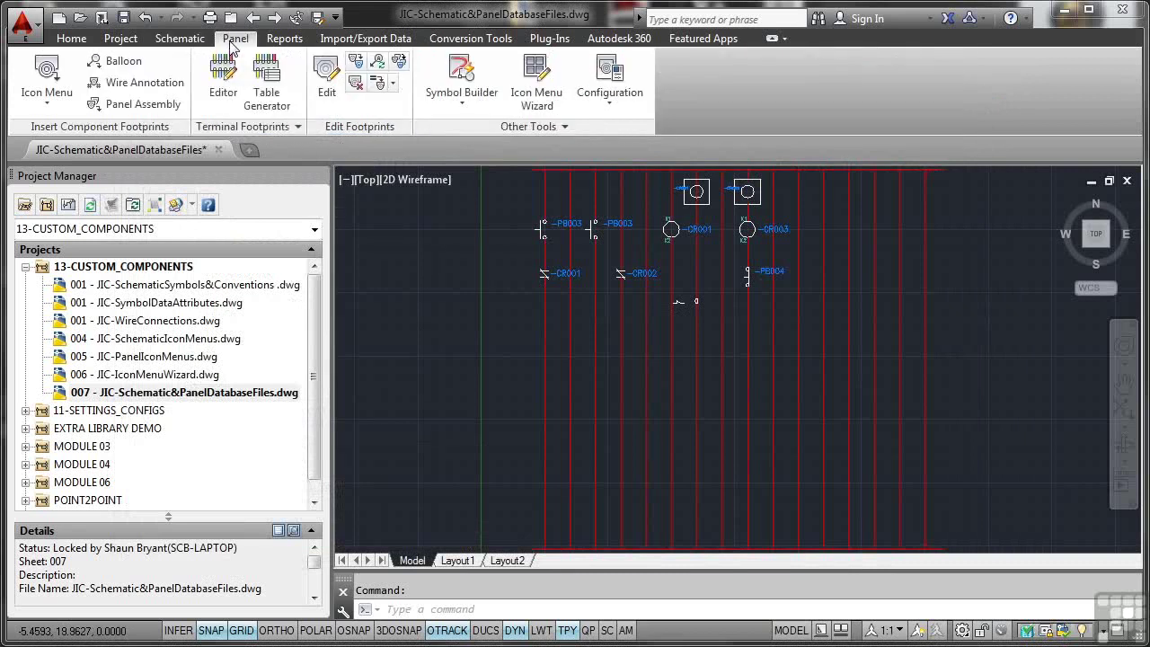
{"action": "left_click", "coordinate": [573, 127]}
{"action": "left_click", "coordinate": [182, 39]}
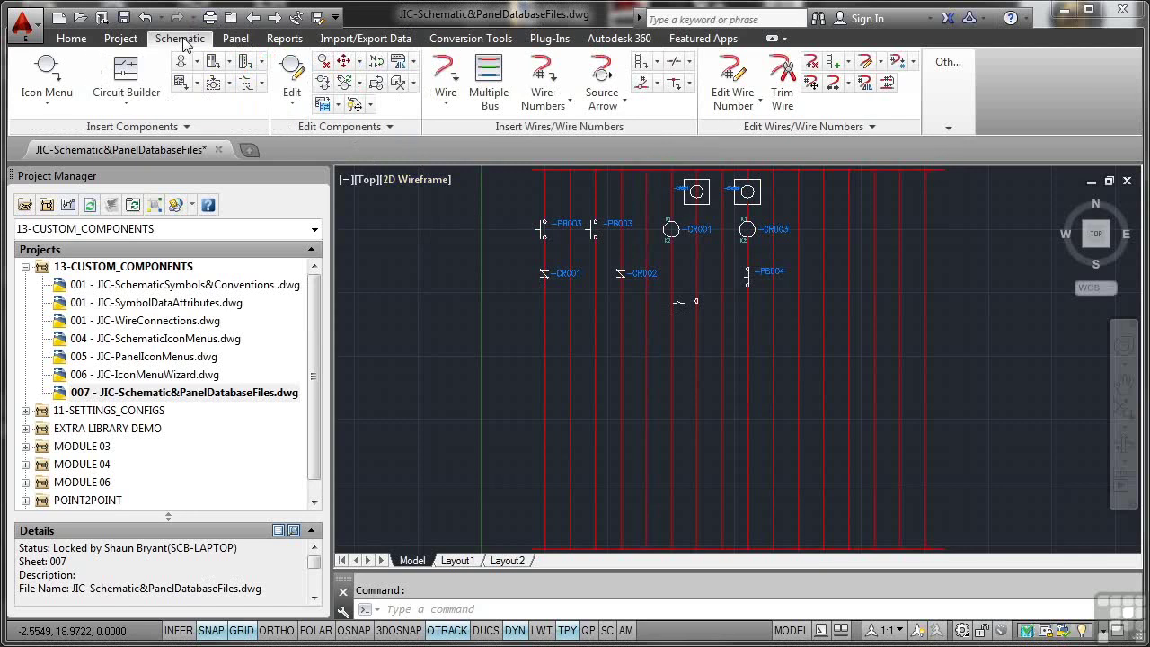
View the terminal properties table for manufacturer AB in the Terminal Properties Database Editor and quit without saving
{"action": "left_click", "coordinate": [948, 90]}
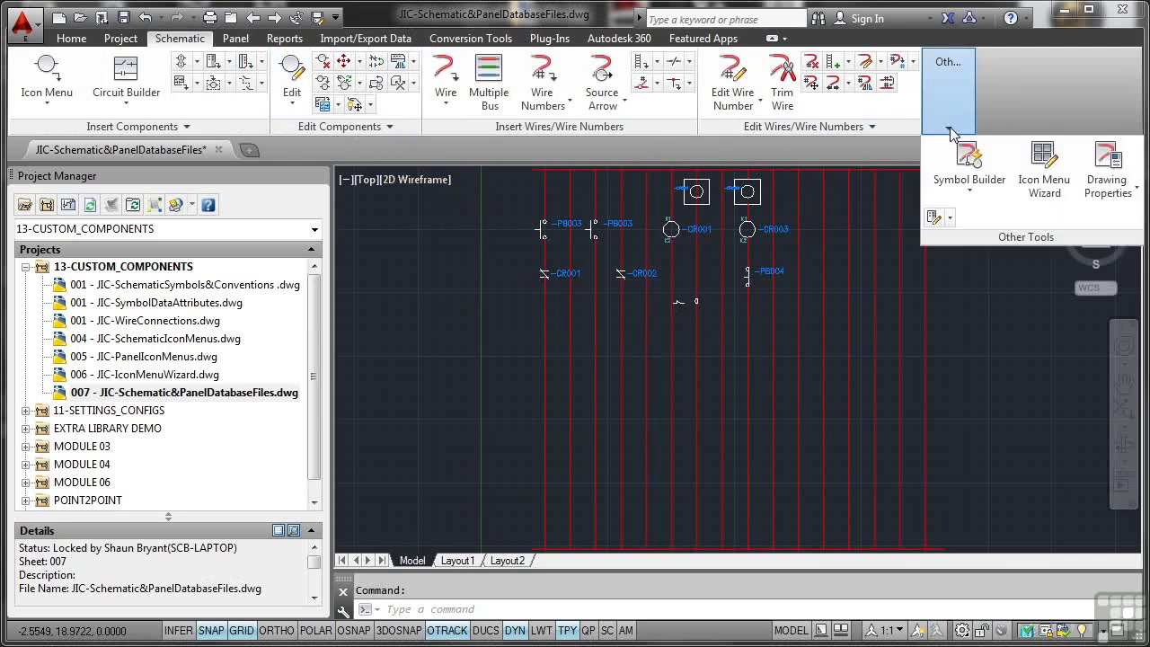
{"action": "left_click", "coordinate": [949, 219]}
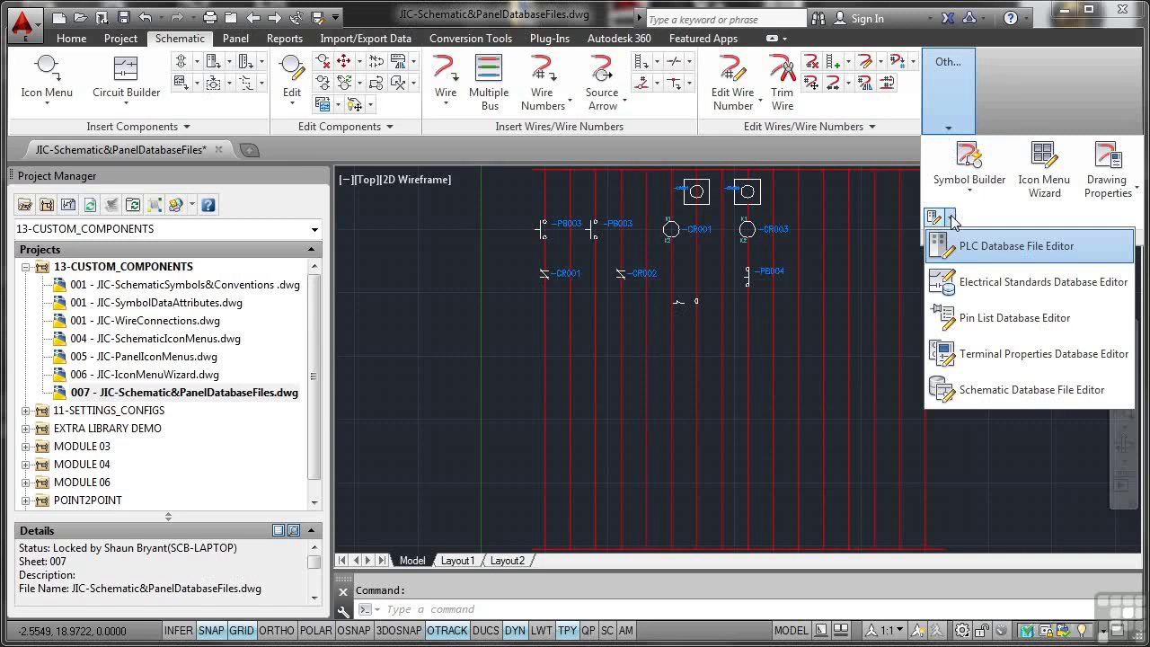
{"action": "left_click", "coordinate": [1007, 355]}
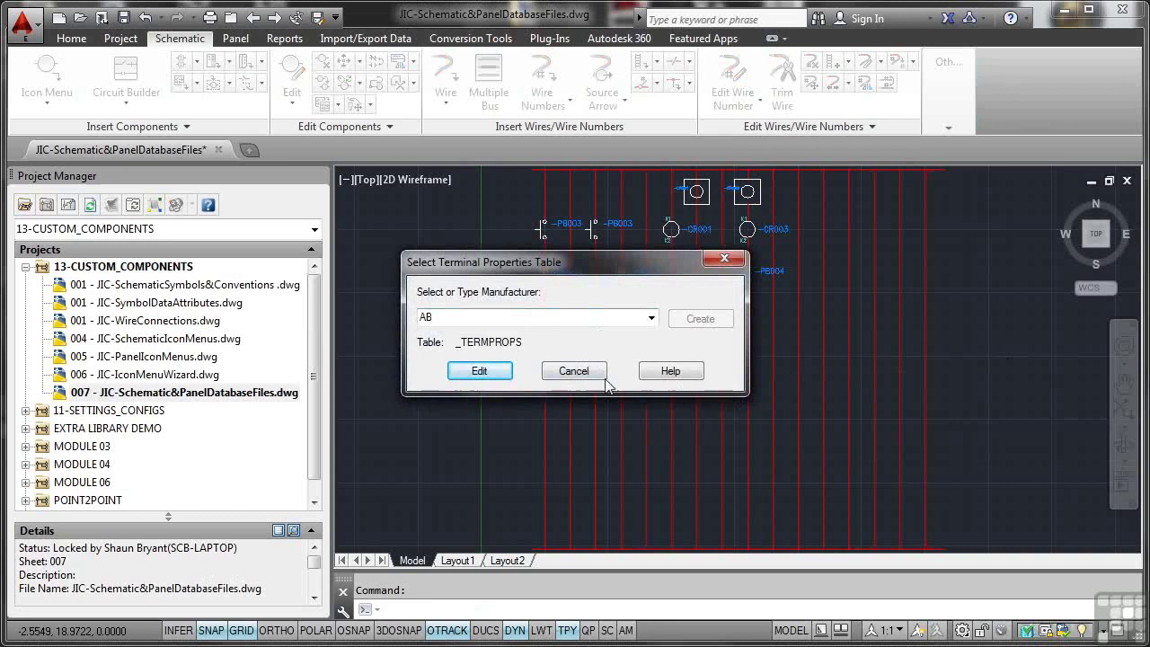
{"action": "left_click", "coordinate": [488, 374]}
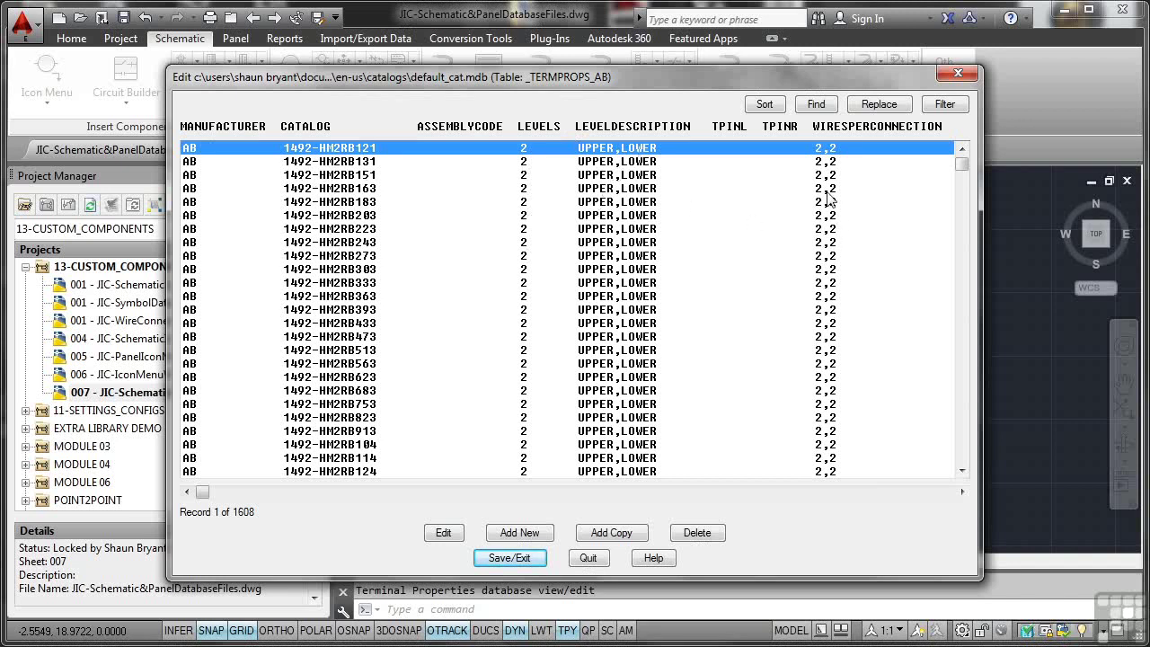
{"action": "left_click", "coordinate": [585, 559]}
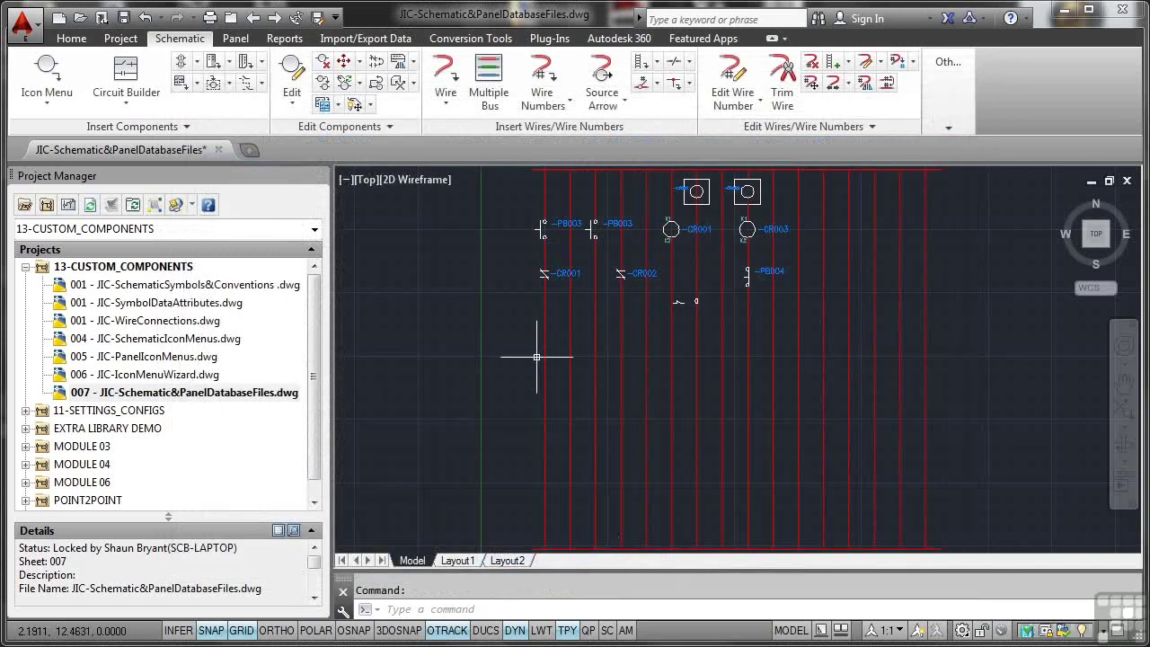